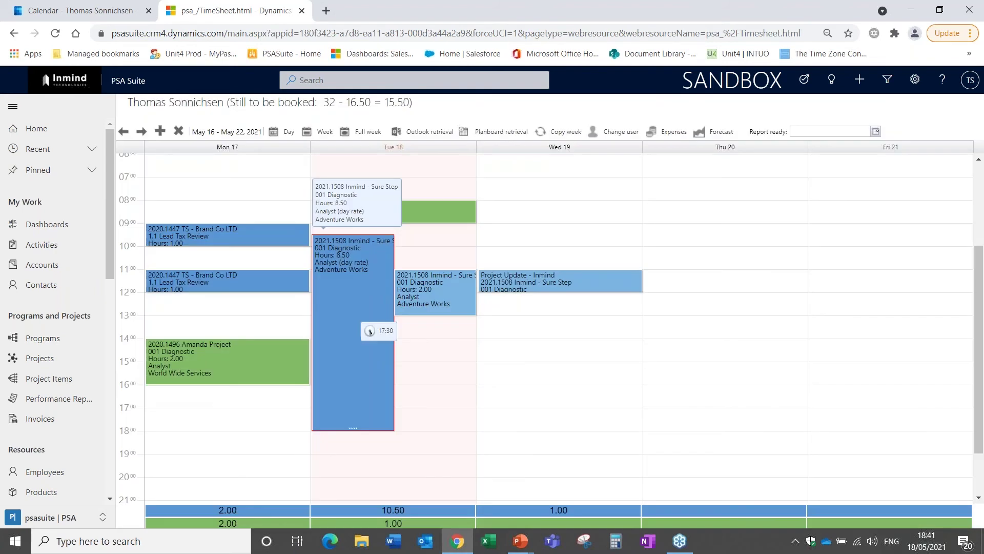
Copy Tuesday's 8.50-hour Inmind - Sure Step timesheet entry and paste it on Thursday 20 at 09:30.
{"action": "right_click", "coordinate": [369, 330]}
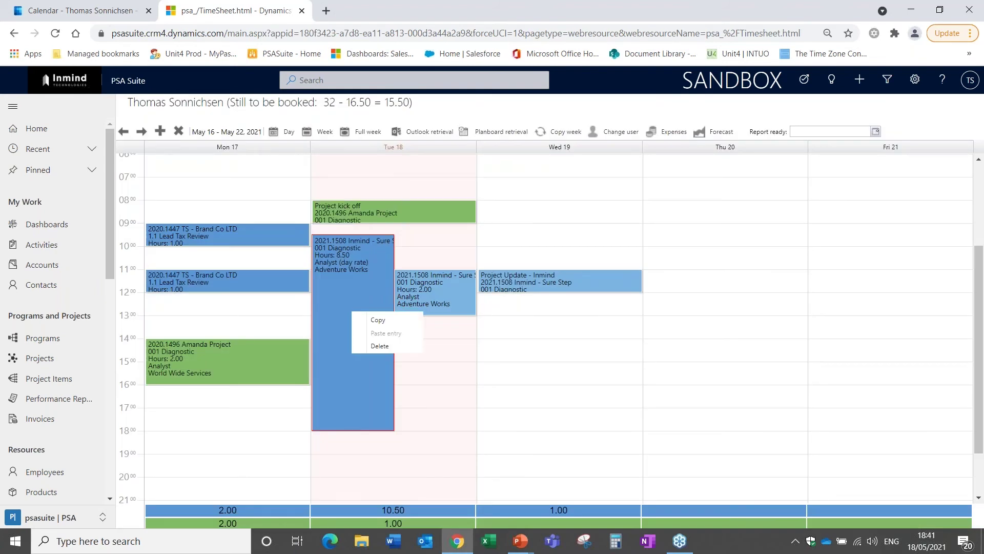
{"action": "left_click", "coordinate": [378, 321]}
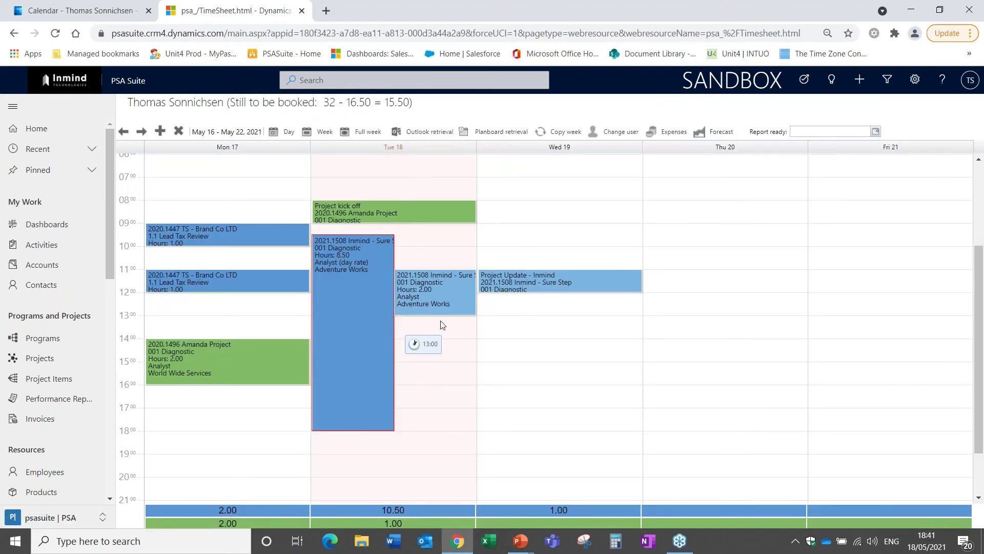
{"action": "right_click", "coordinate": [661, 237]}
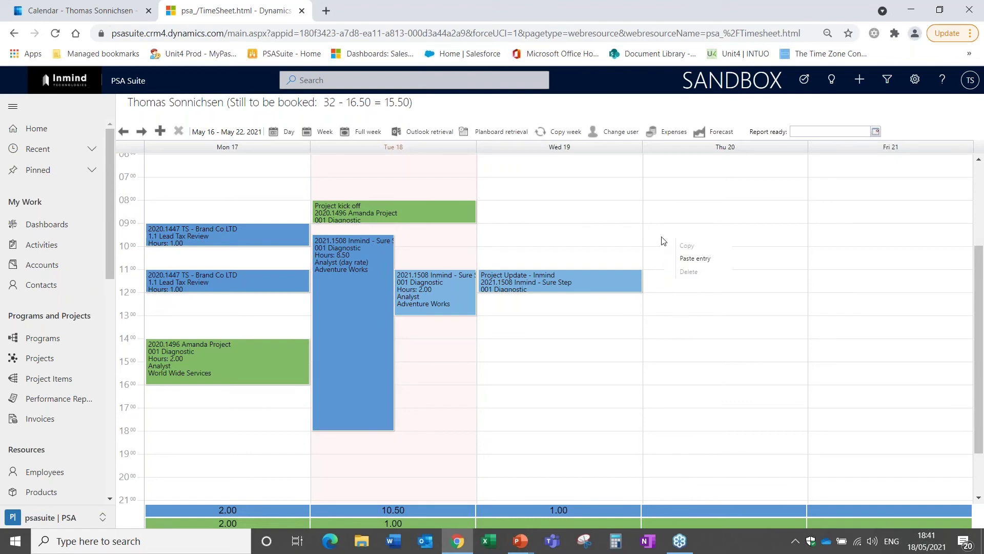
{"action": "left_click", "coordinate": [694, 262]}
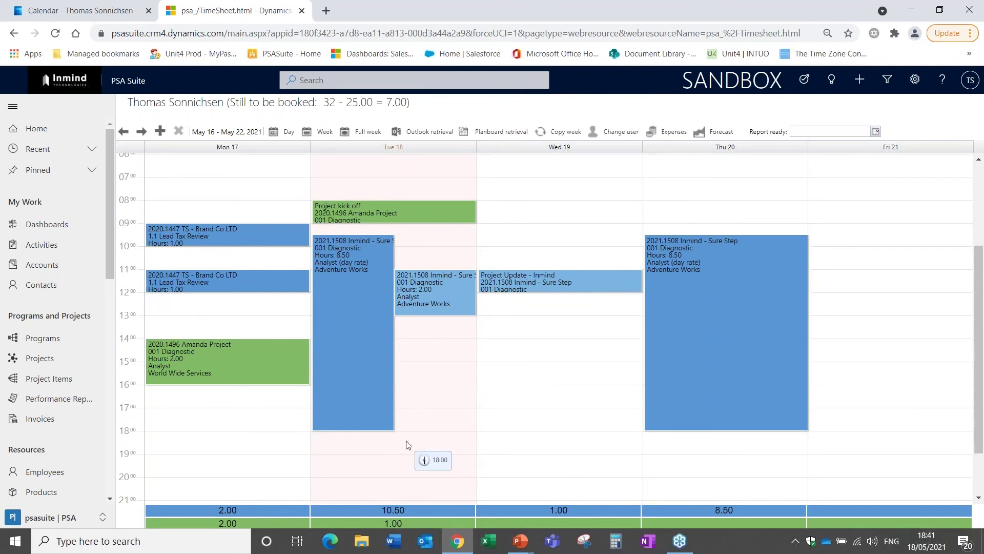
Open PM Approval, set the Until date to 05/22/2021 and refresh the list of hours.
{"action": "scroll", "coordinate": [111, 190], "scroll_direction": "down", "scroll_amount": 1}
{"action": "left_click_drag", "start_coordinate": [112, 189], "coordinate": [110, 419]}
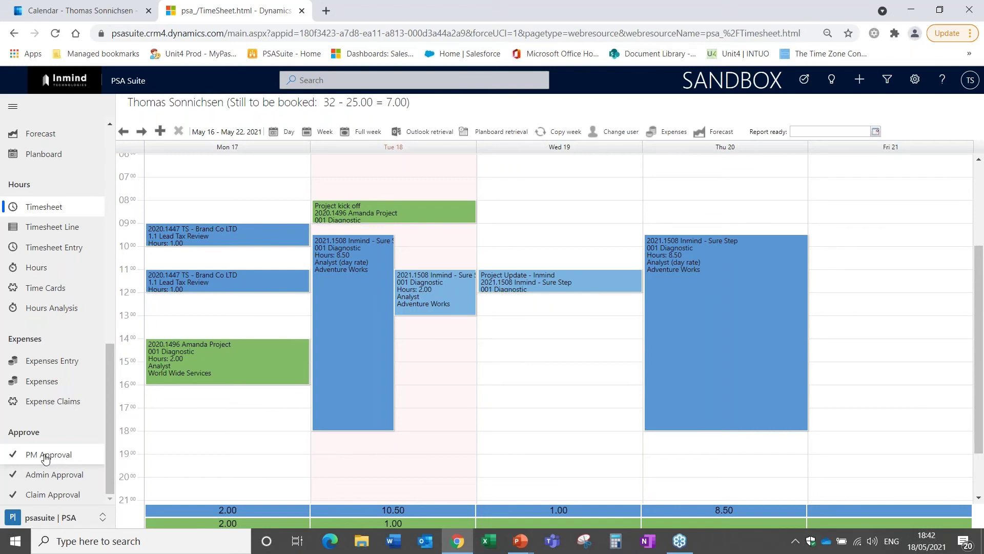
{"action": "left_click", "coordinate": [46, 455]}
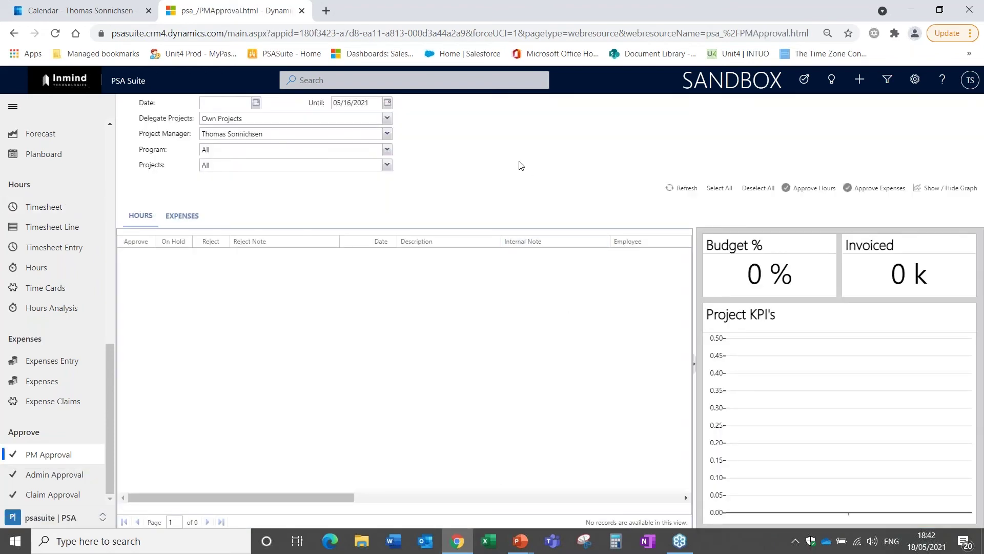
{"action": "left_click", "coordinate": [387, 104]}
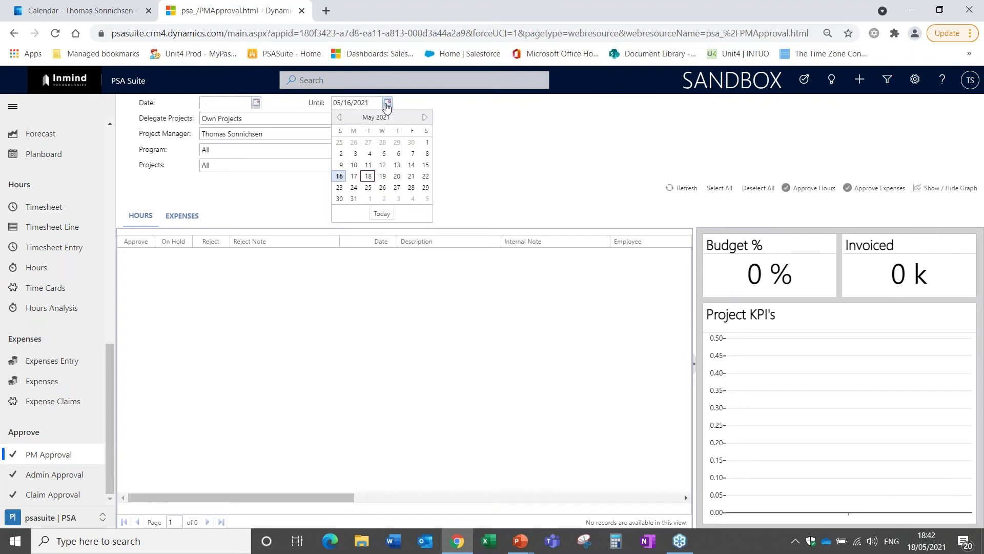
{"action": "left_click", "coordinate": [426, 176]}
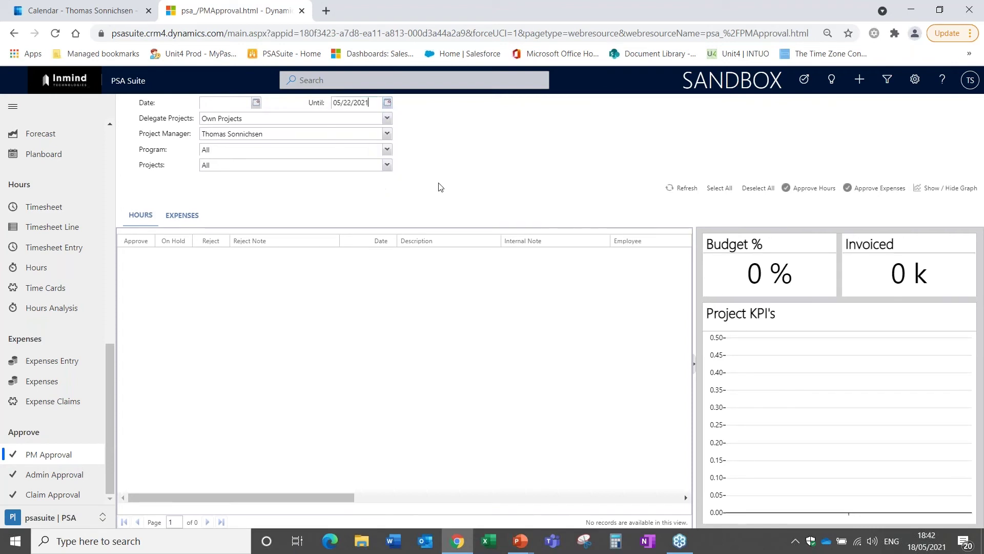
{"action": "left_click", "coordinate": [683, 188]}
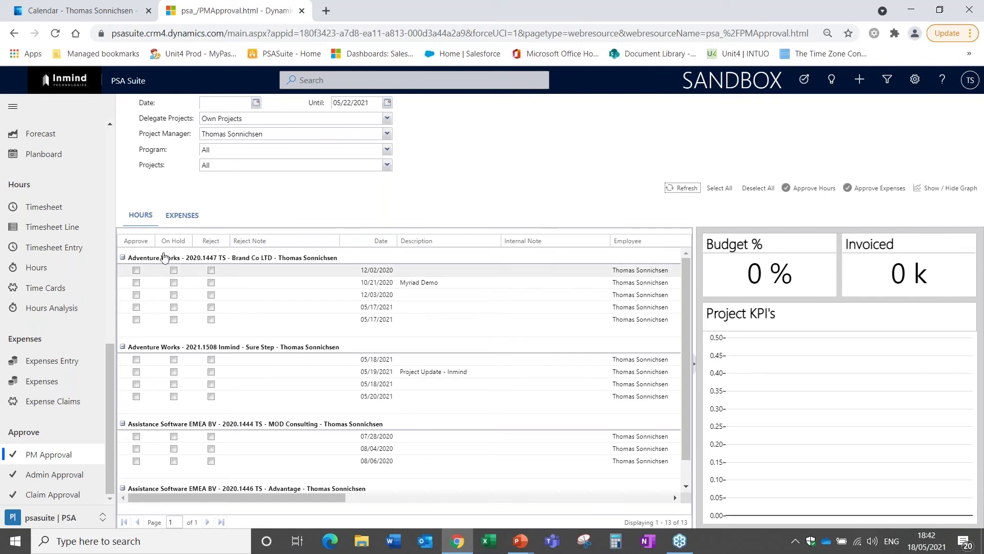
Collapse all project groups in the hours list, expanding only the Adventure Works Inmind - Sure Step group.
{"action": "left_click", "coordinate": [122, 258]}
{"action": "left_click", "coordinate": [123, 286]}
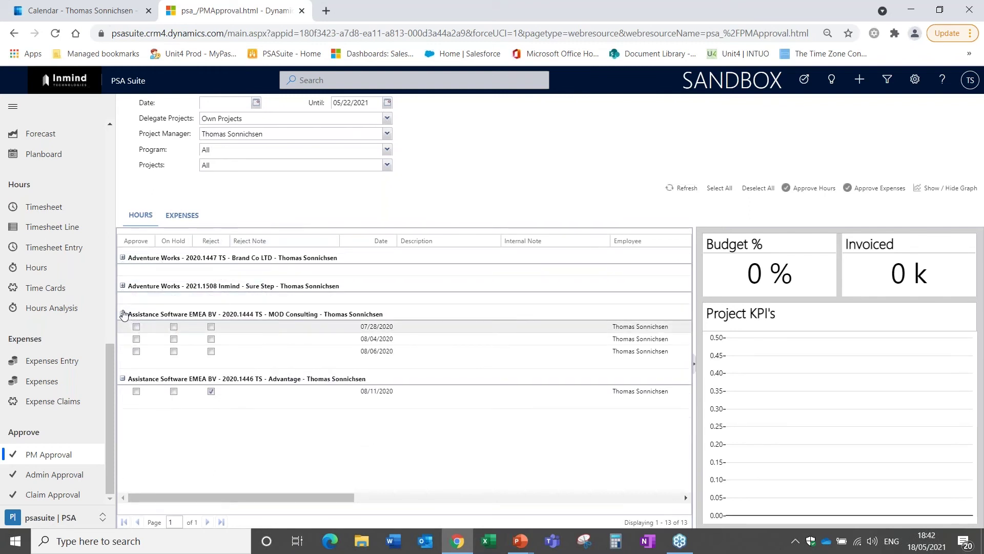
{"action": "left_click", "coordinate": [123, 313]}
{"action": "left_click", "coordinate": [122, 342]}
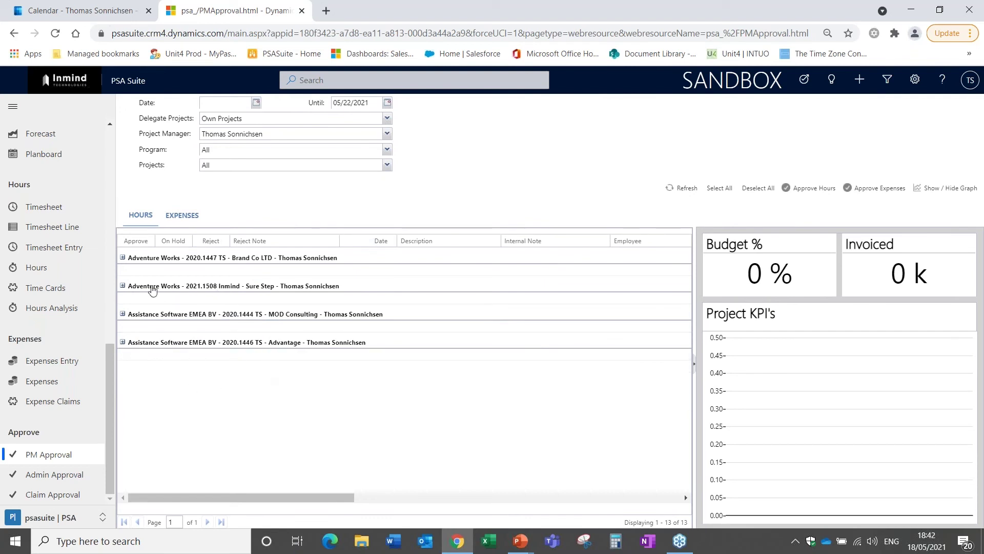
{"action": "left_click", "coordinate": [123, 287]}
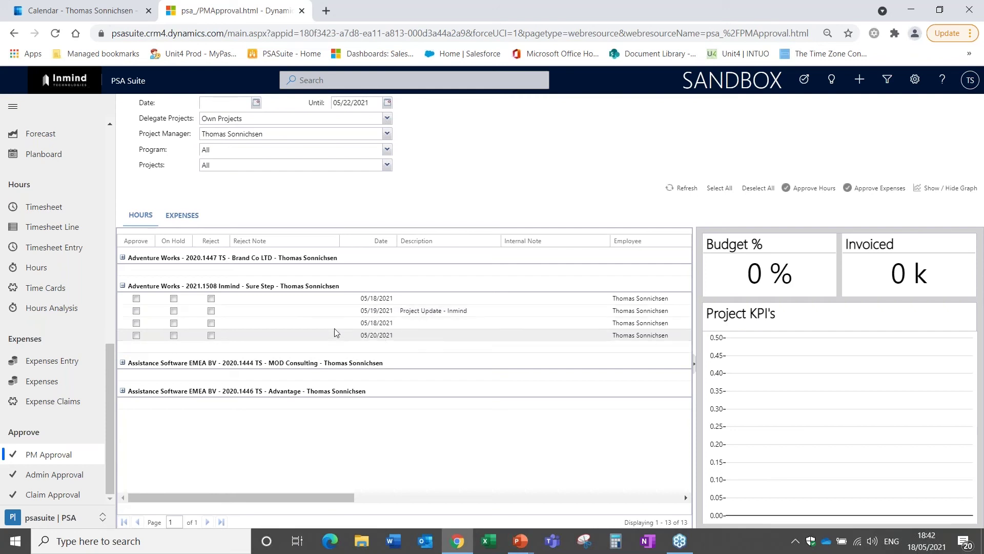
Mark all four Inmind - Sure Step hour entries for approval, check the project KPI chart and approve the hours.
{"action": "left_click", "coordinate": [137, 298]}
{"action": "left_click", "coordinate": [136, 310]}
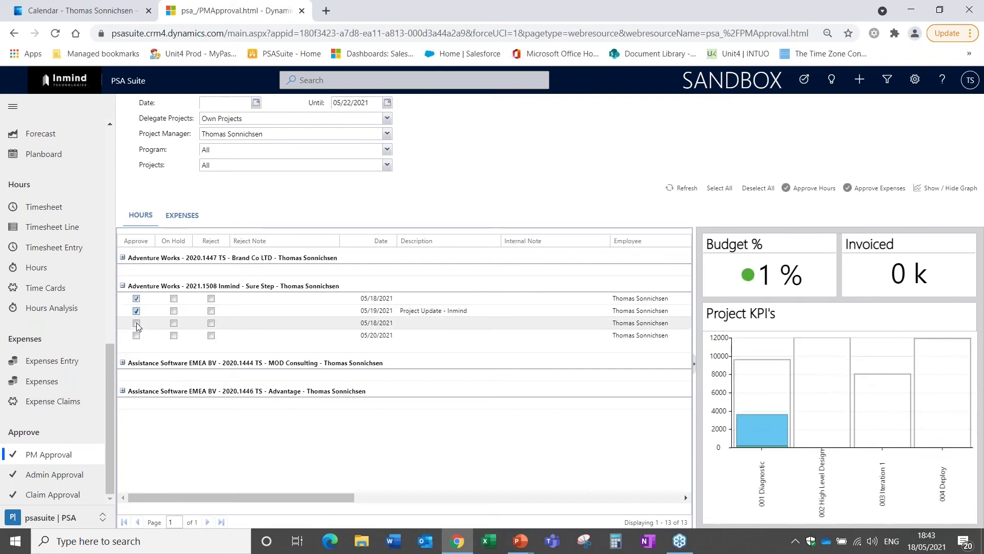
{"action": "left_click", "coordinate": [137, 323]}
{"action": "left_click", "coordinate": [137, 336]}
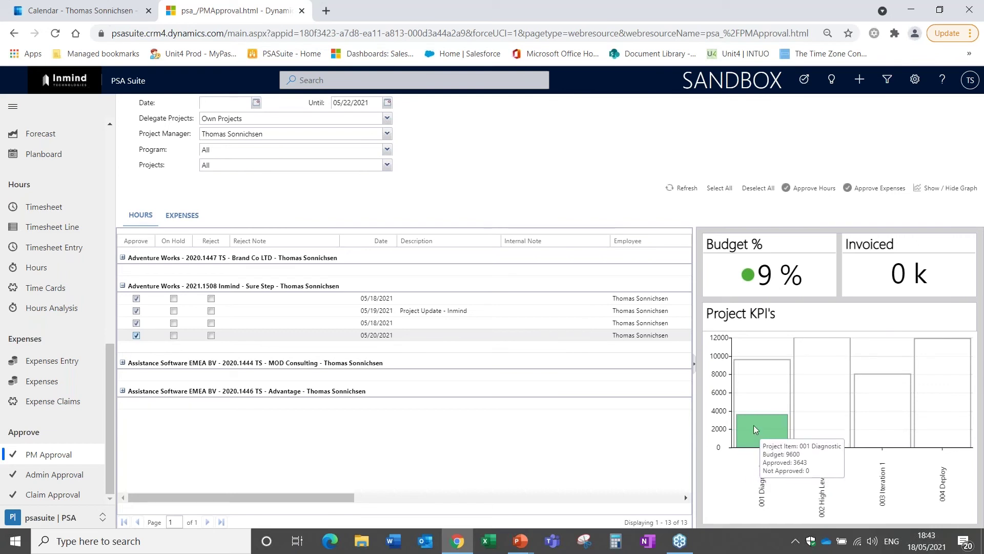
{"action": "mouse_move", "coordinate": [804, 401]}
{"action": "mouse_move", "coordinate": [944, 415]}
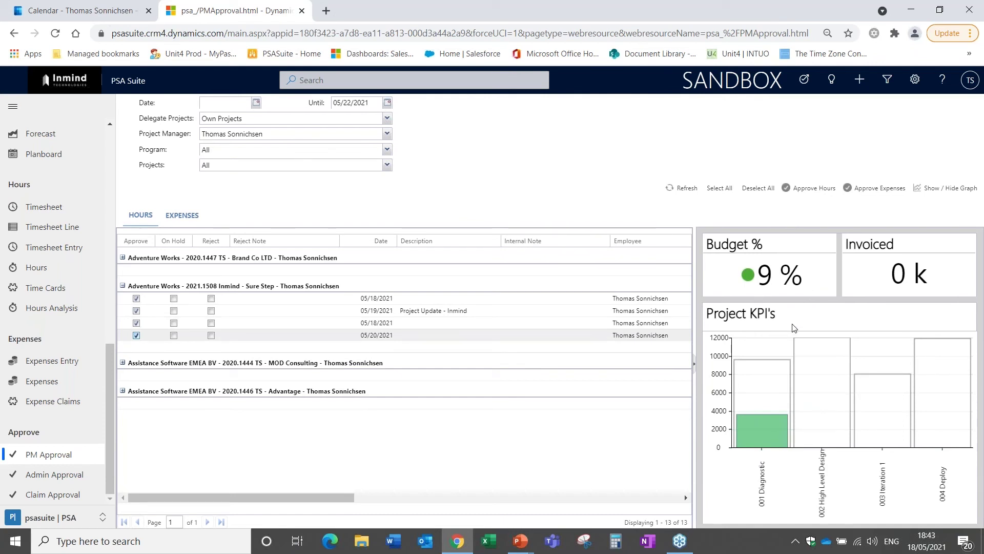
{"action": "left_click", "coordinate": [806, 189]}
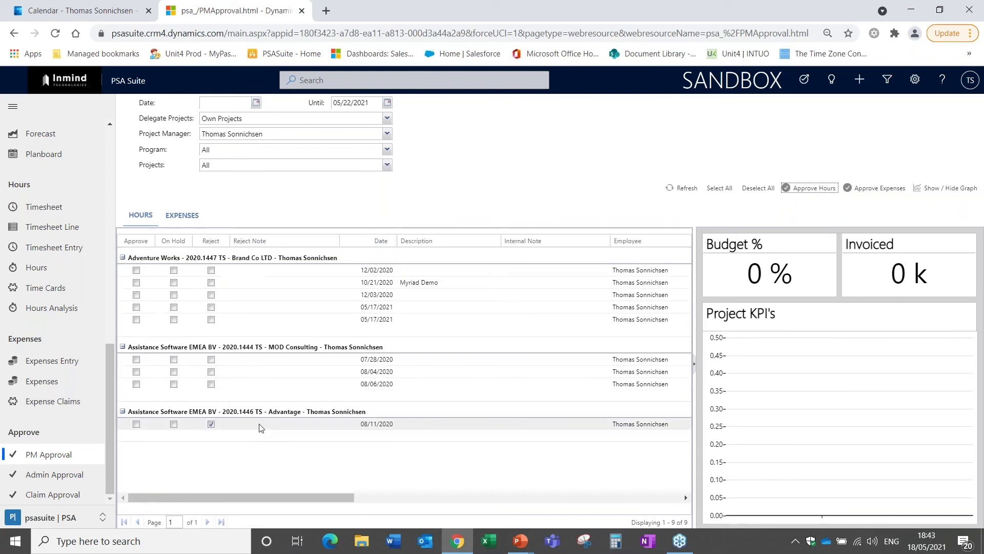
Open the Inmind - Sure Step project record from the pinned records.
{"action": "scroll", "coordinate": [112, 359], "scroll_direction": "up", "scroll_amount": 4}
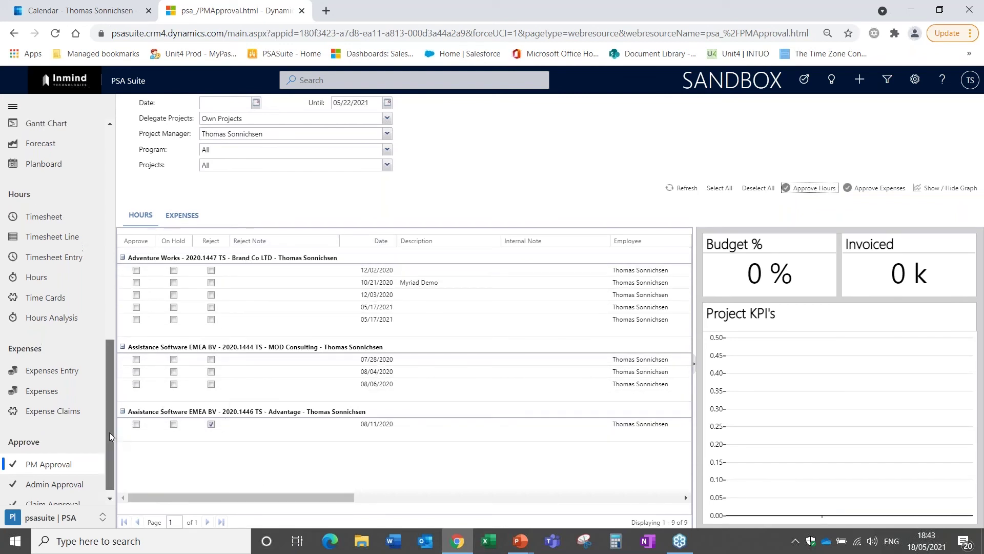
{"action": "scroll", "coordinate": [115, 357], "scroll_direction": "up", "scroll_amount": 5}
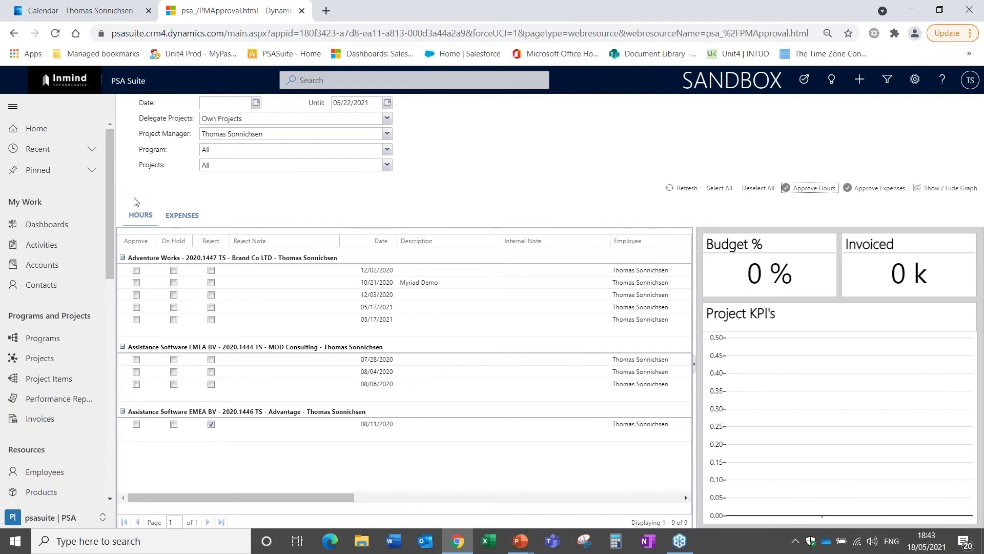
{"action": "left_click", "coordinate": [92, 171]}
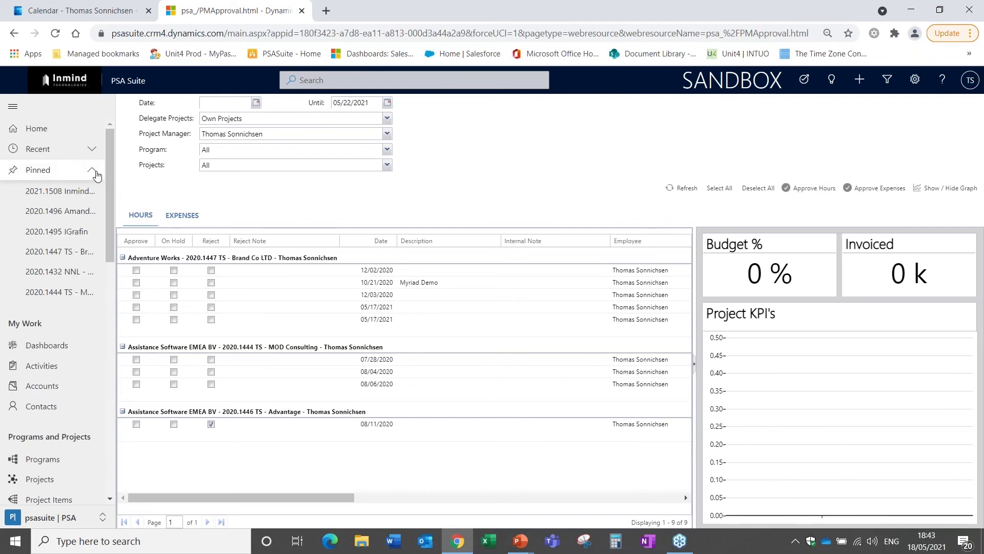
{"action": "left_click", "coordinate": [80, 193]}
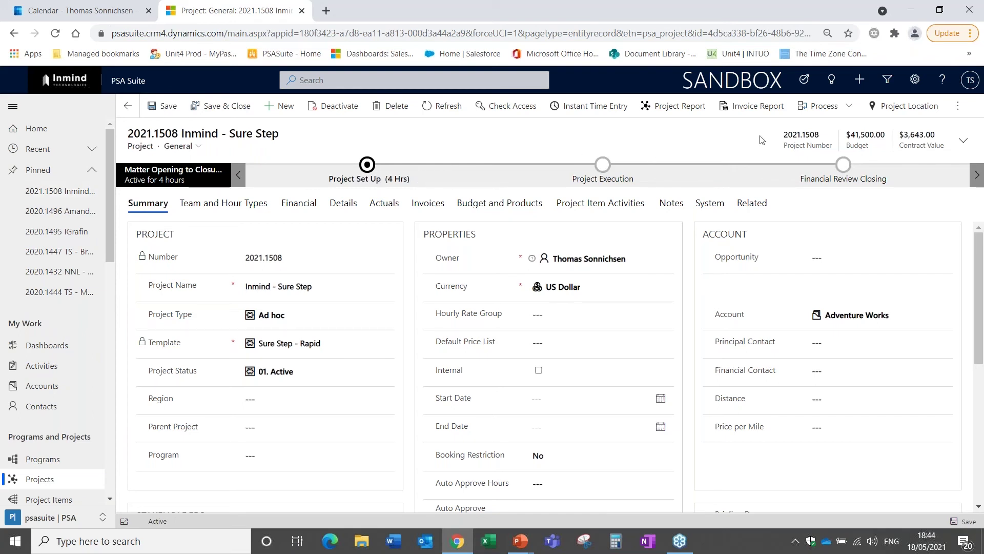
Create an invoice for the project's Diagnostic item with the Invoice Until date set to 05/22/2021.
{"action": "left_click", "coordinate": [956, 109]}
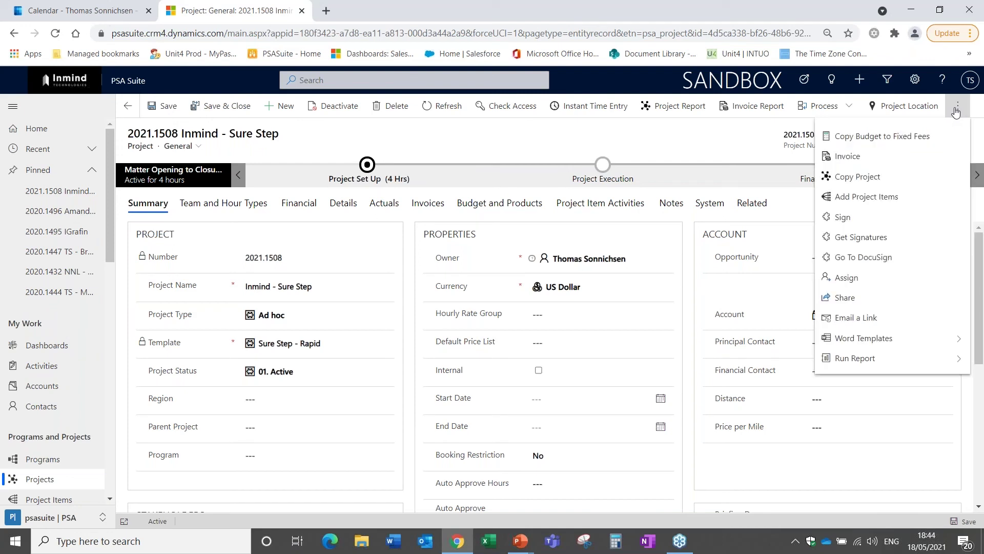
{"action": "left_click", "coordinate": [877, 159]}
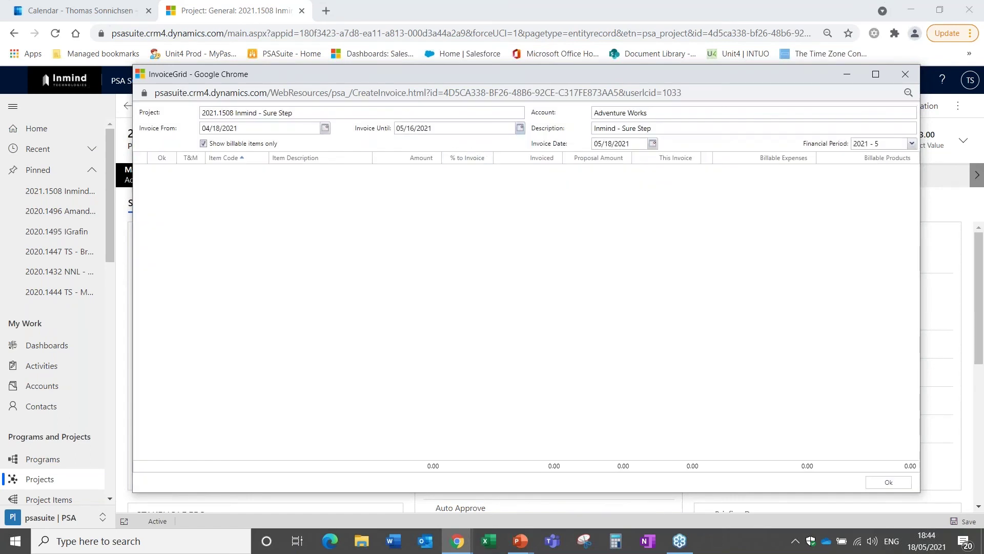
{"action": "left_click", "coordinate": [520, 127]}
{"action": "left_click", "coordinate": [489, 203]}
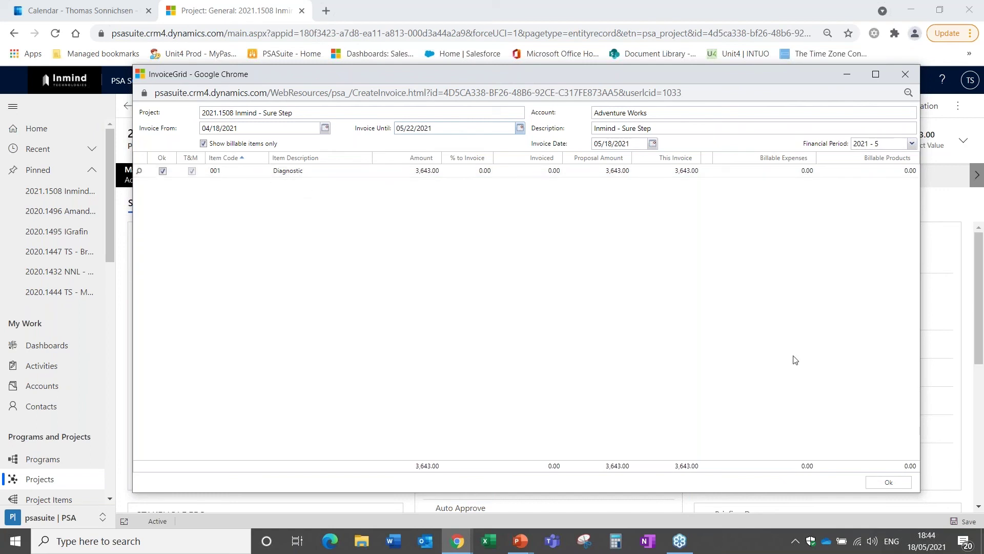
{"action": "left_click", "coordinate": [891, 483]}
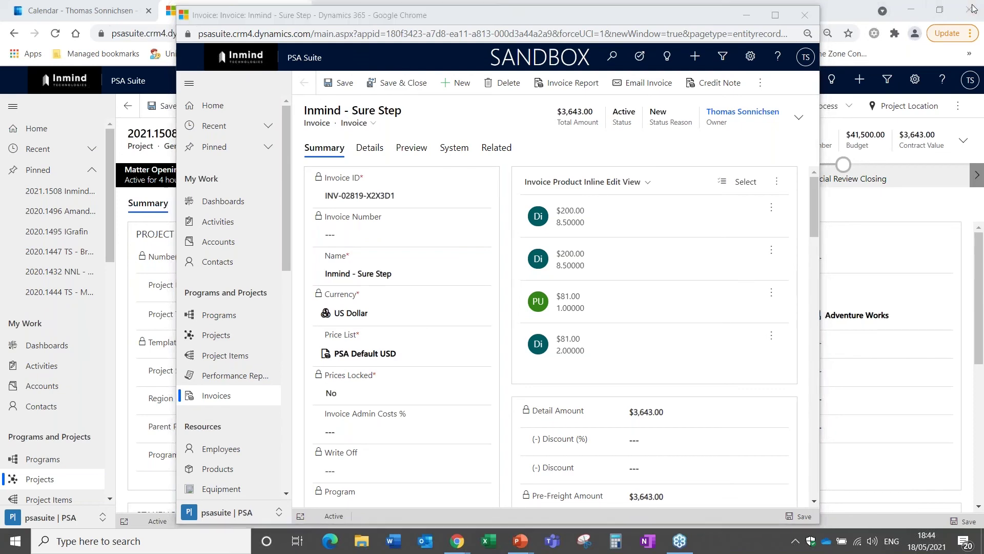
Maximize the new invoice's window and review its summary and printed invoice preview.
{"action": "left_click", "coordinate": [776, 16]}
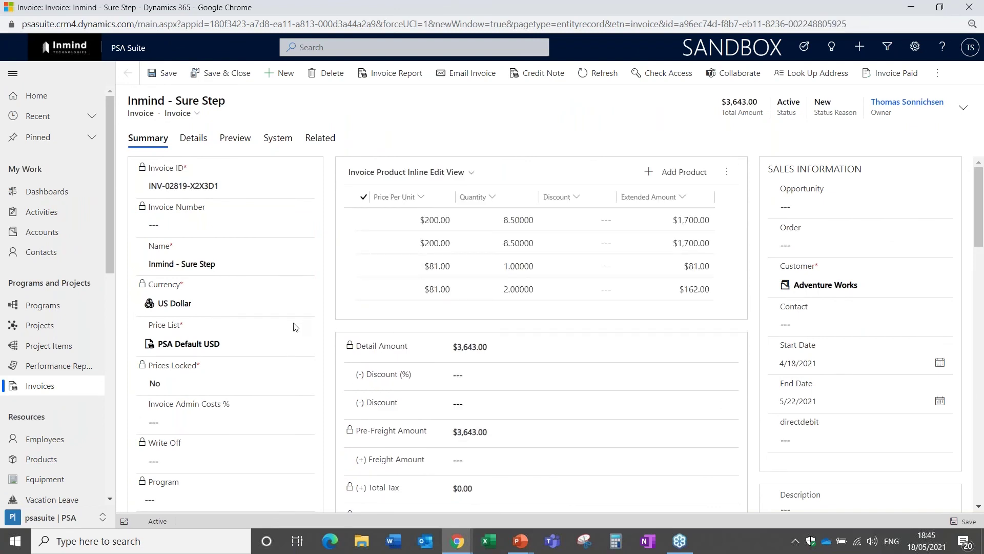
{"action": "scroll", "coordinate": [294, 327], "scroll_direction": "down", "scroll_amount": 1}
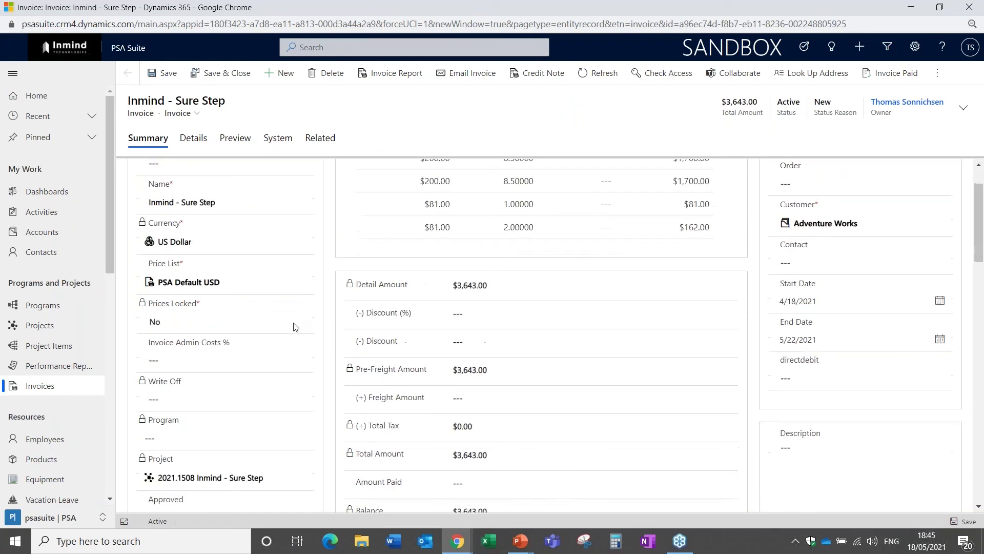
{"action": "left_click", "coordinate": [242, 143]}
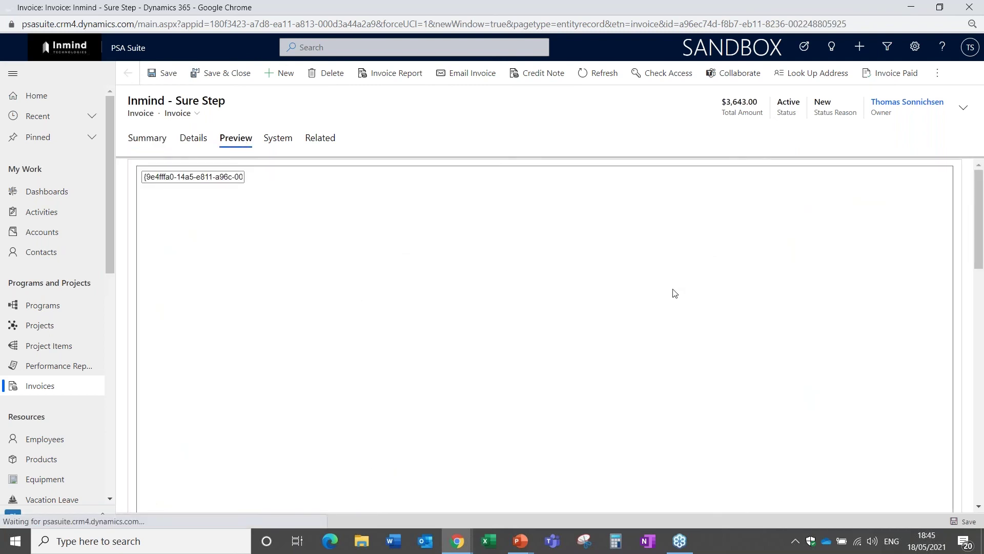
{"action": "scroll", "coordinate": [687, 303], "scroll_direction": "down", "scroll_amount": 3}
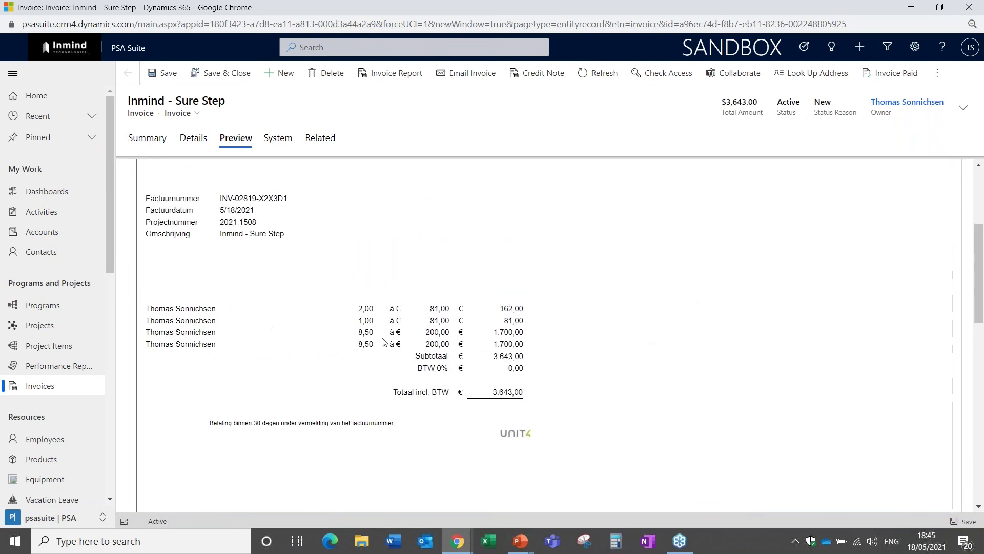
{"action": "scroll", "coordinate": [236, 293], "scroll_direction": "up", "scroll_amount": 5}
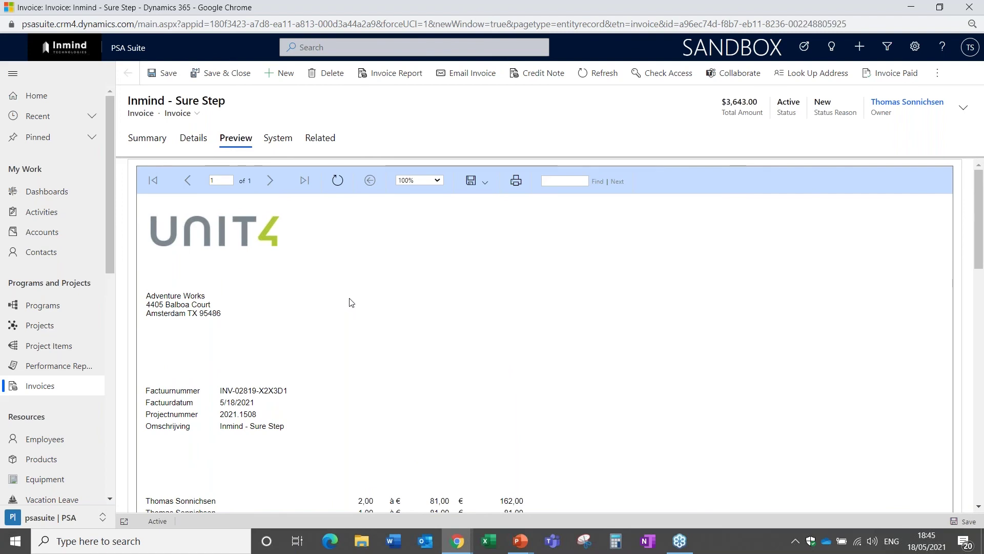
Mark the Inmind - Sure Step invoice as approved on its summary and save it.
{"action": "left_click", "coordinate": [155, 138]}
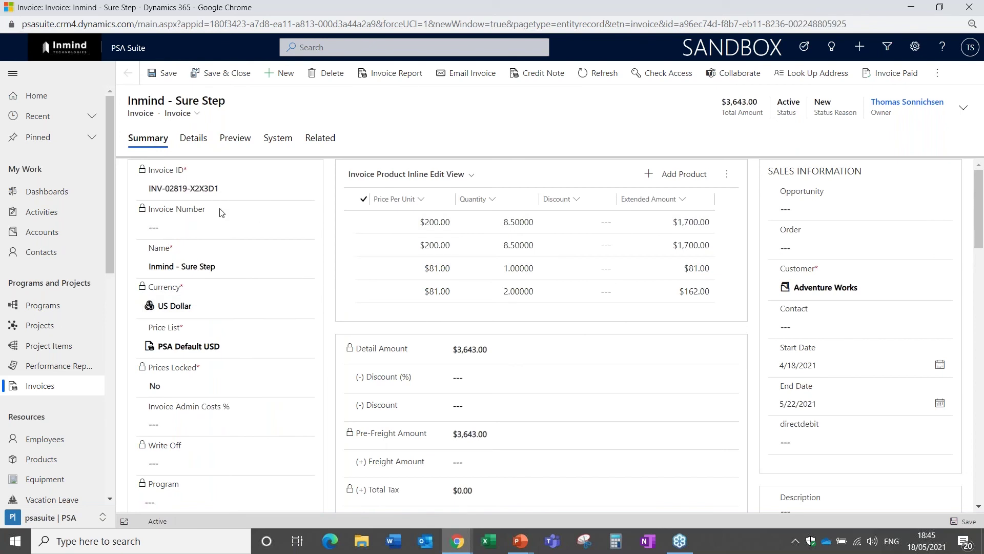
{"action": "scroll", "coordinate": [285, 342], "scroll_direction": "down", "scroll_amount": 2}
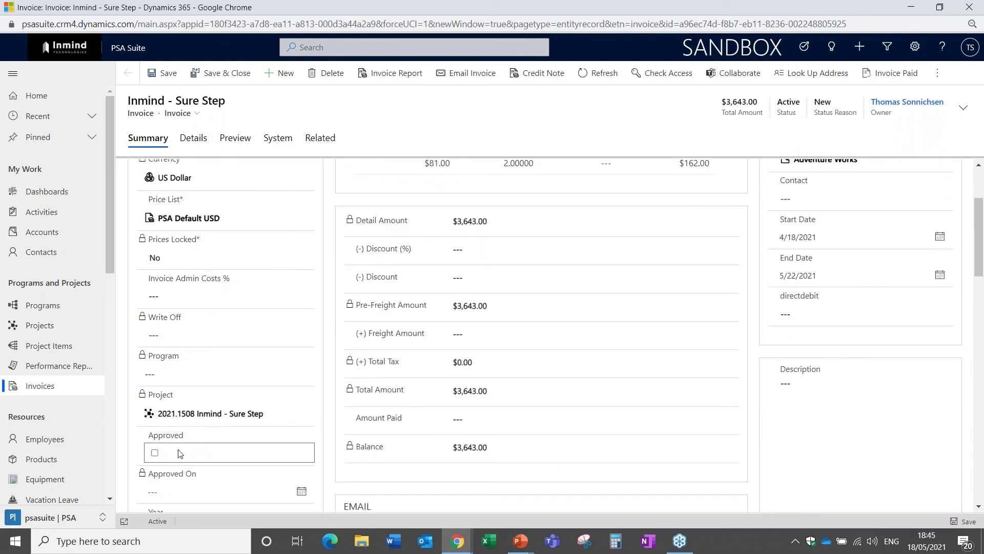
{"action": "left_click", "coordinate": [155, 453]}
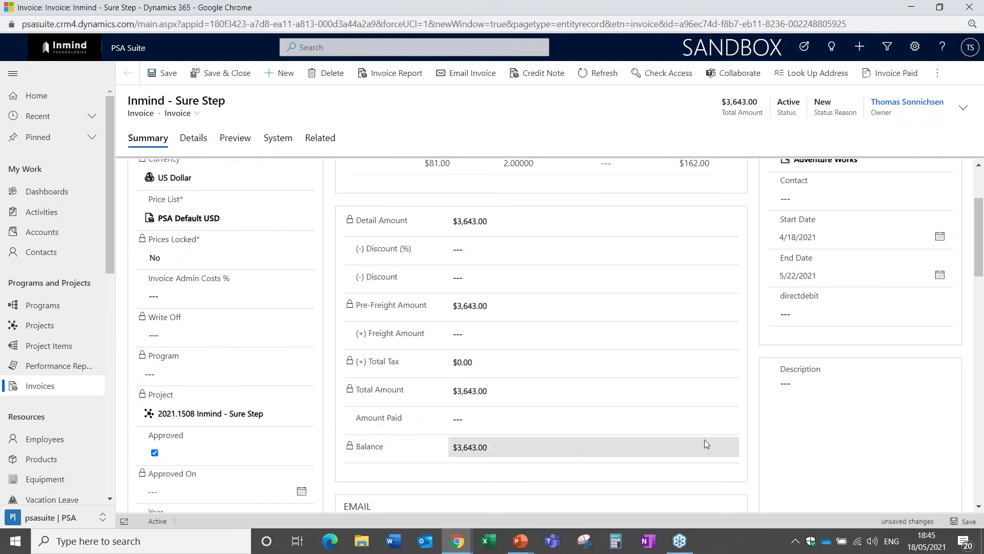
{"action": "left_click", "coordinate": [965, 522]}
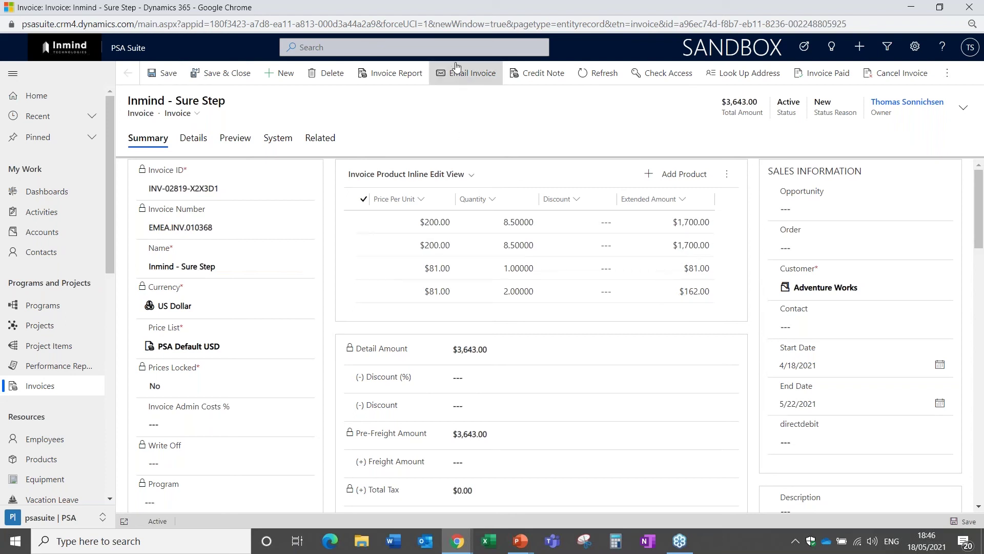
View the option for emailing the invoice as a PDF, dismiss it and close the invoice window.
{"action": "left_click", "coordinate": [472, 75]}
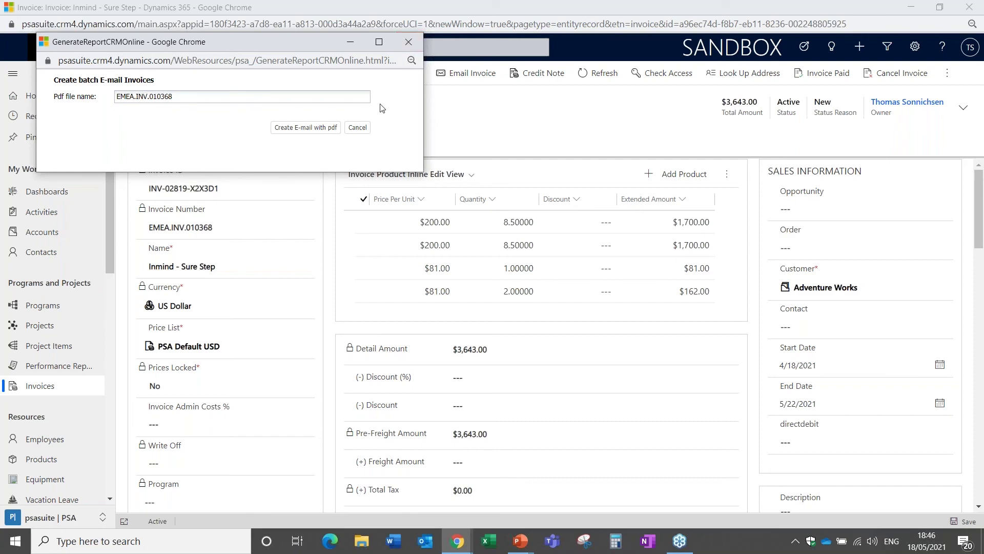
{"action": "left_click", "coordinate": [410, 45]}
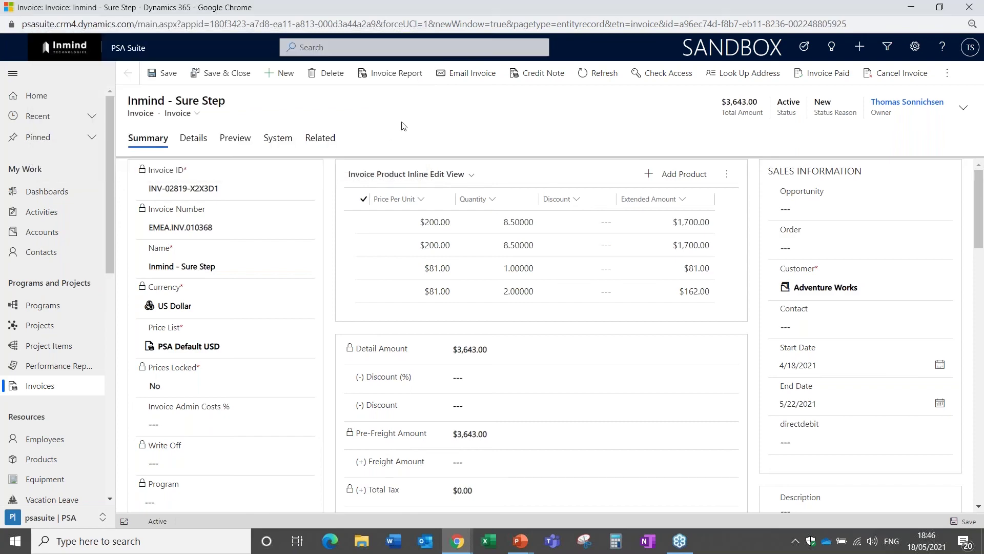
{"action": "left_click", "coordinate": [969, 7]}
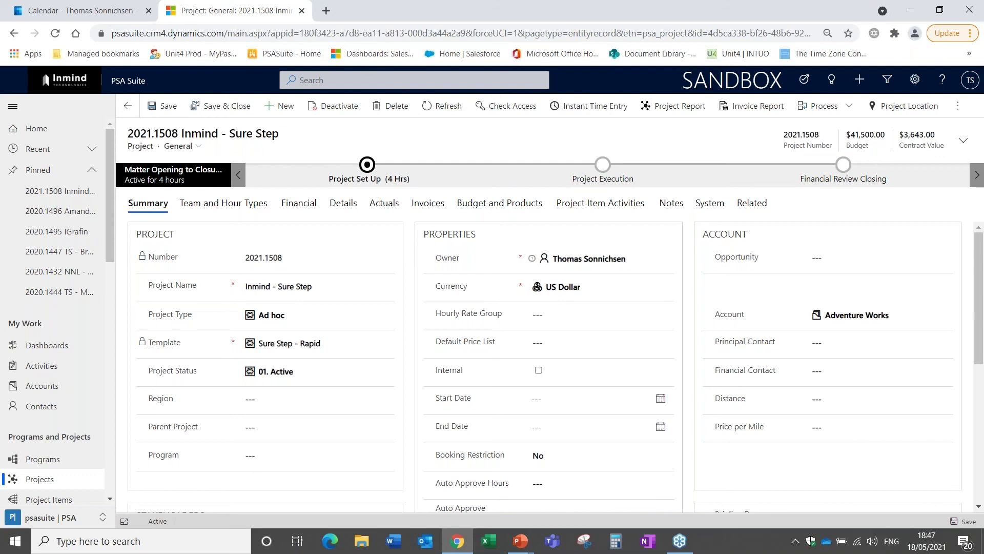
Switch to the PowerPoint slide show and advance to the Key Business Benefits slide.
{"action": "key", "text": "alt+Tab"}
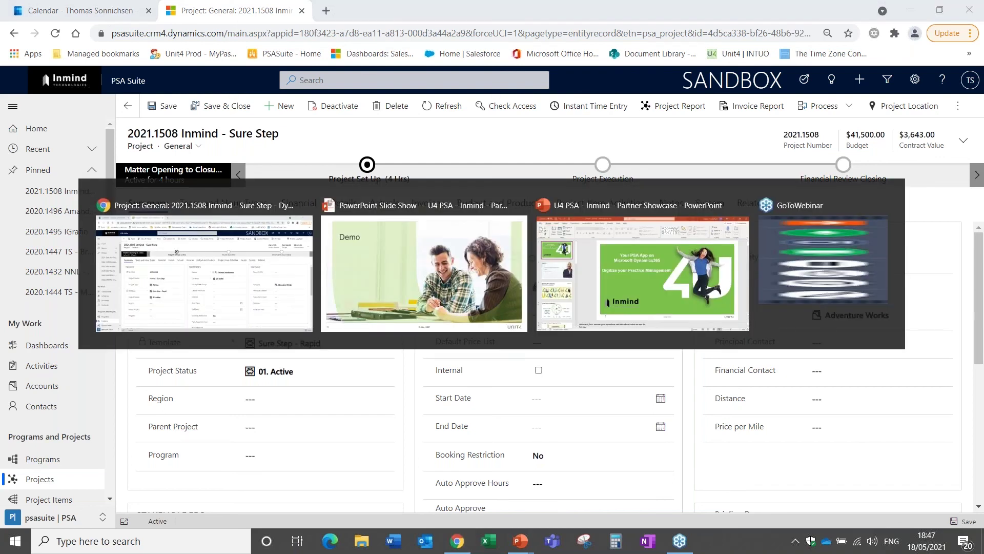
{"action": "key", "text": "Right"}
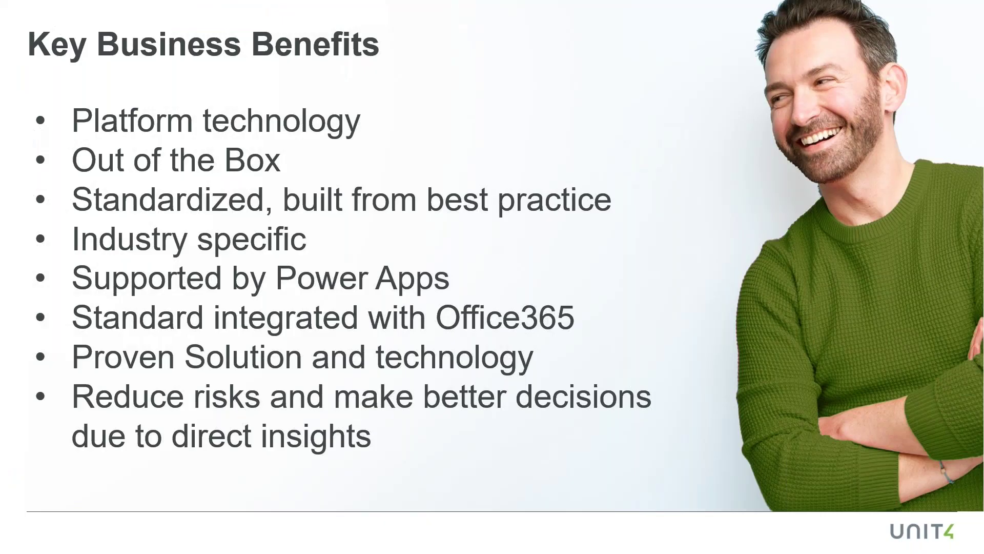